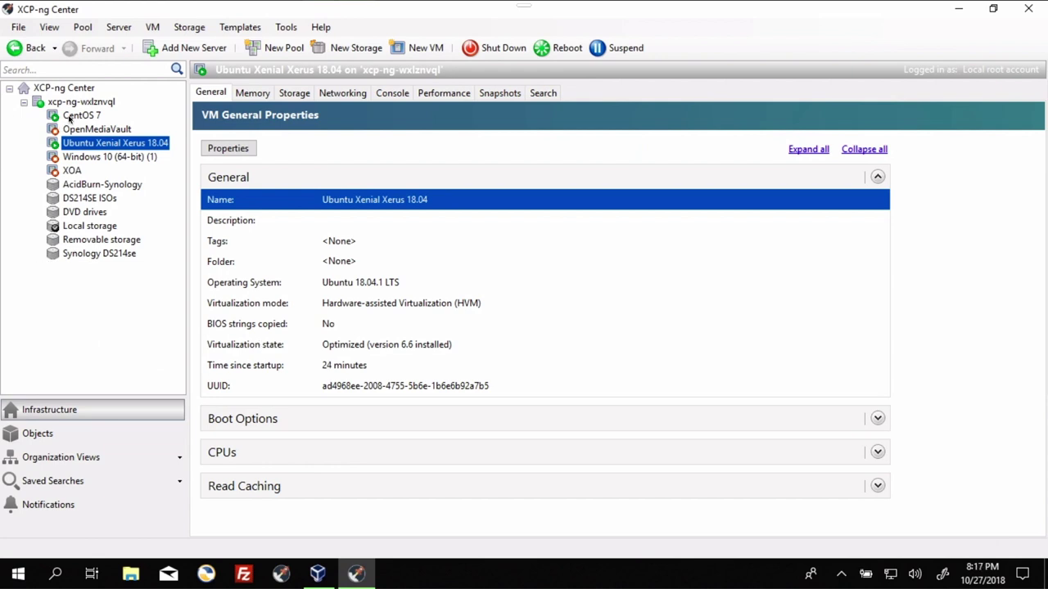
Step: Check the CentOS 7 and Ubuntu 18.04 VM consoles, then minimize XCP-ng Center and launch Chrome
click(69, 119)
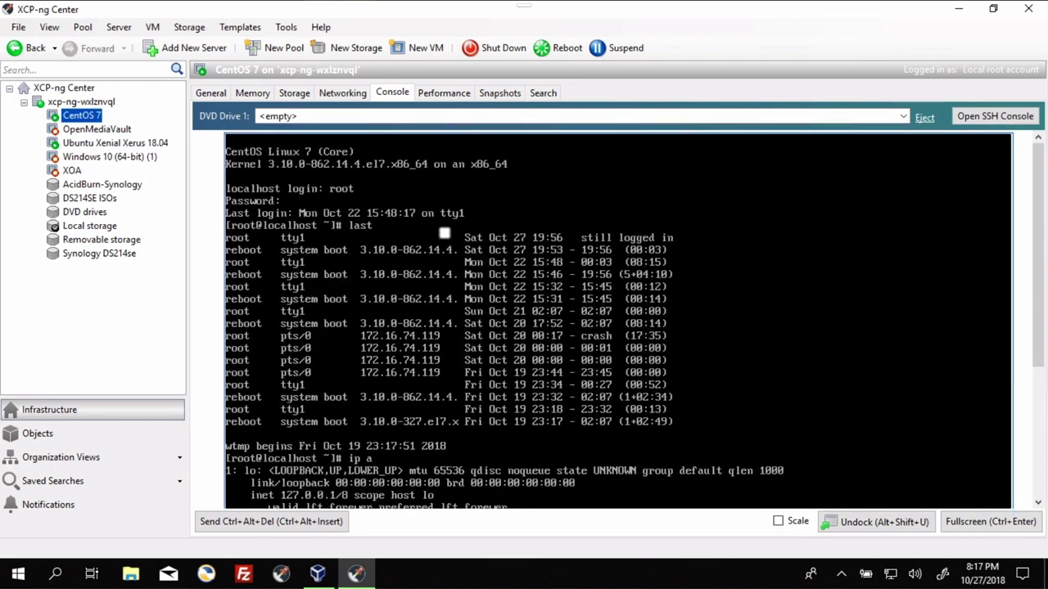
click(70, 144)
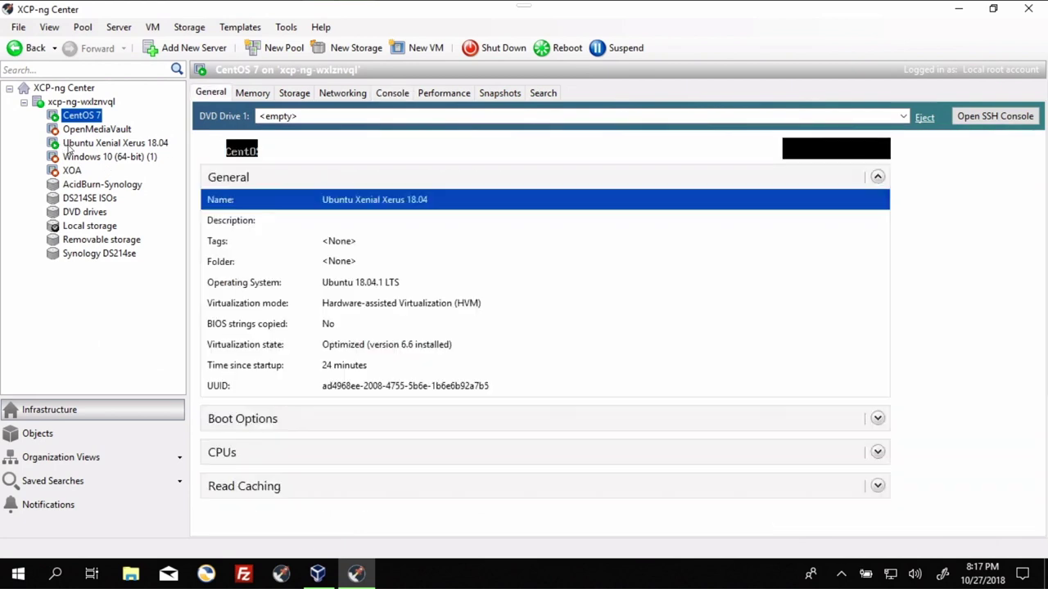
click(392, 93)
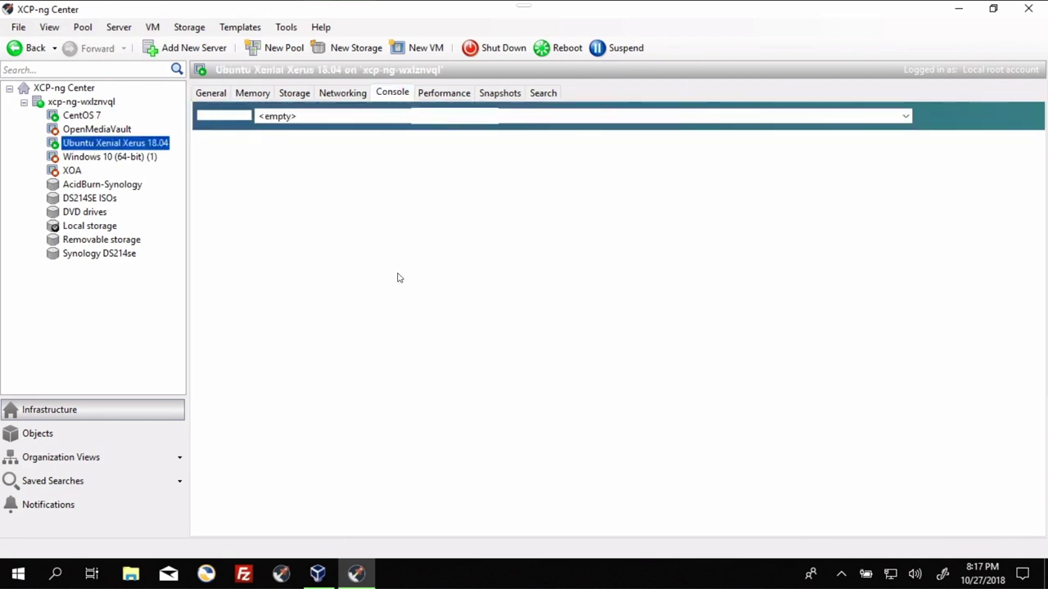
key(Return)
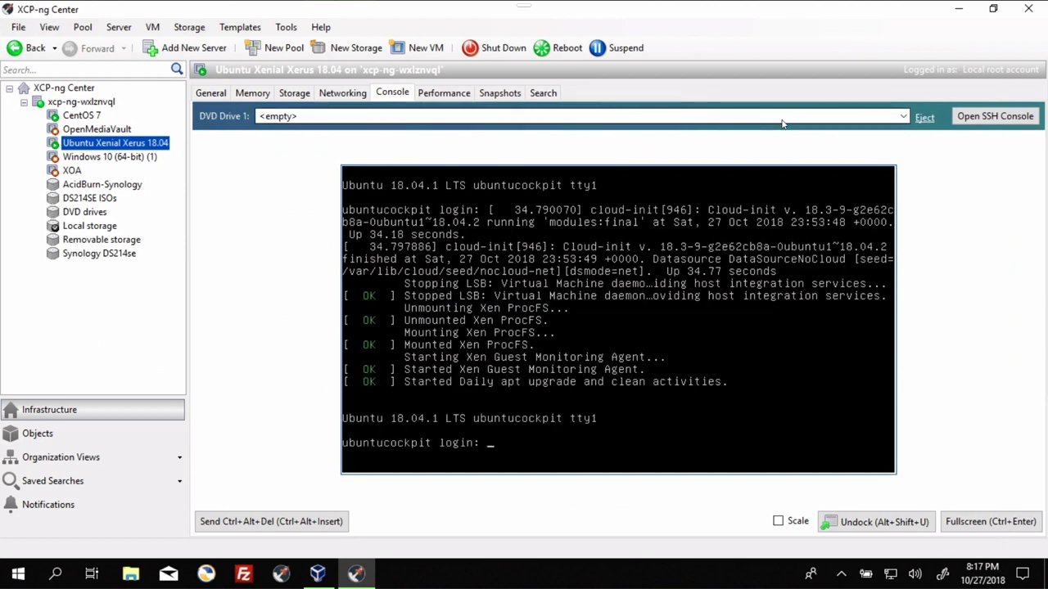
click(959, 11)
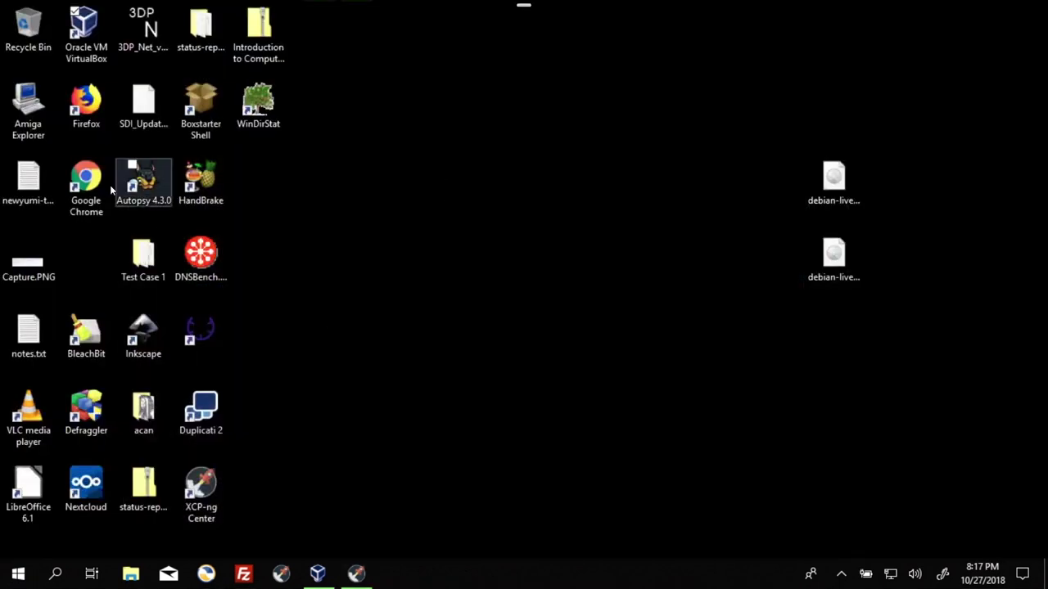
double_click(86, 181)
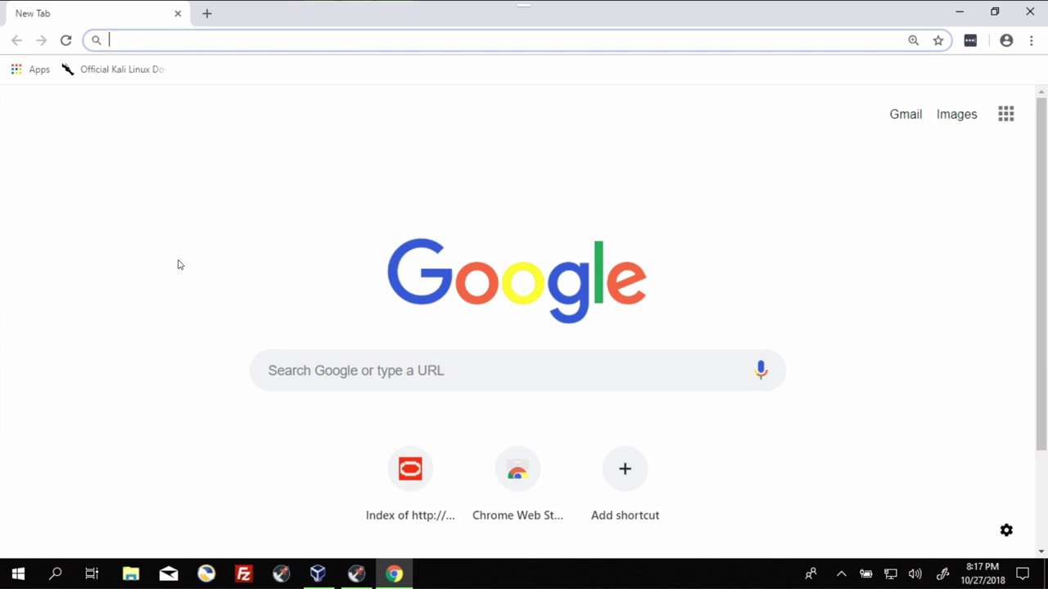
Step: Load 172.16.74.163 and 172.16.74.164 in two separate Chrome tabs
text(17)
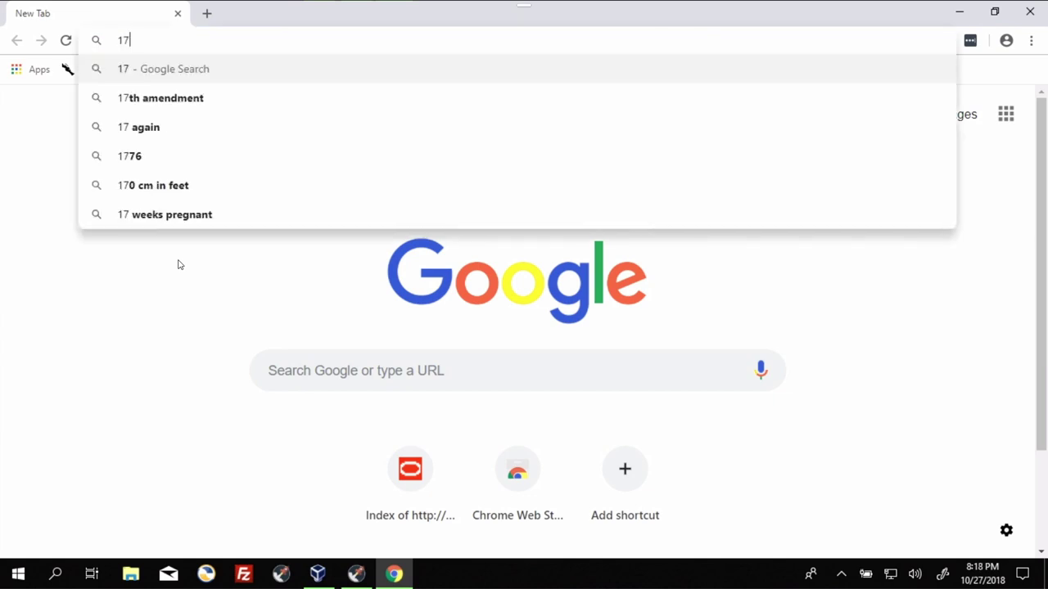
text(2.16.74)
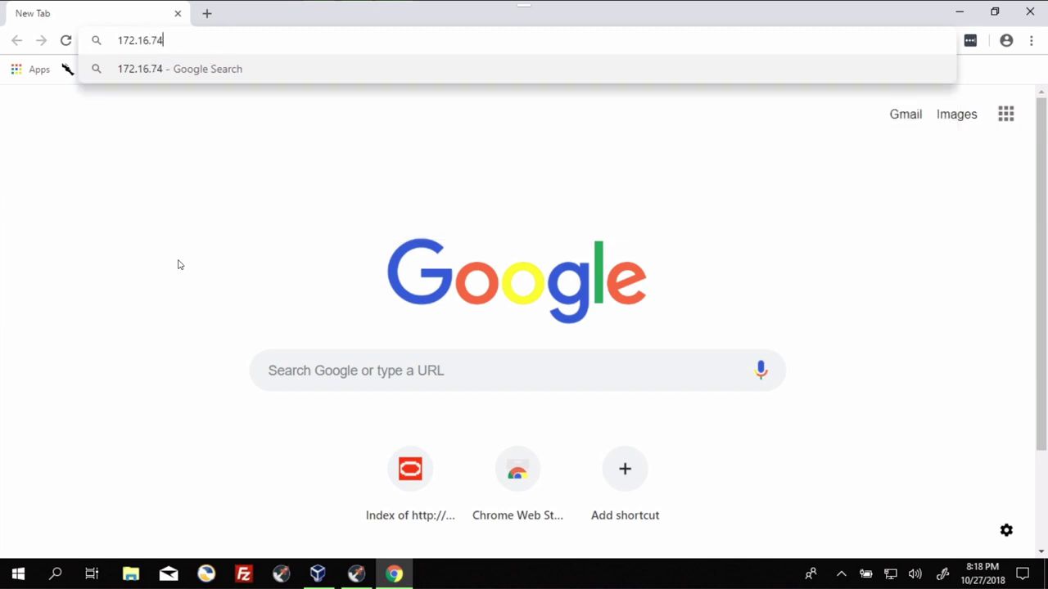
text(.163)
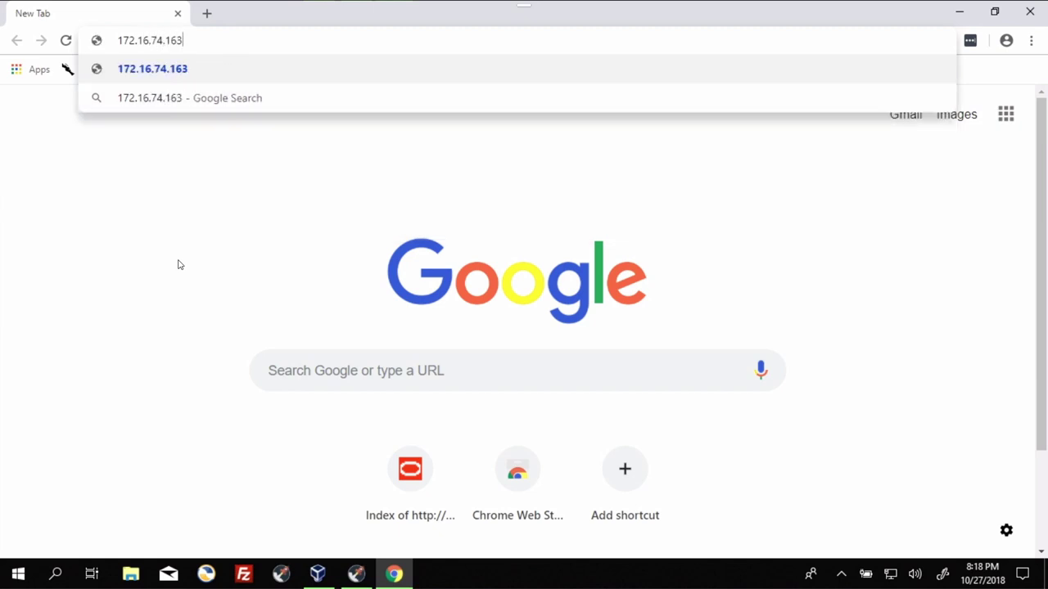
key(Return)
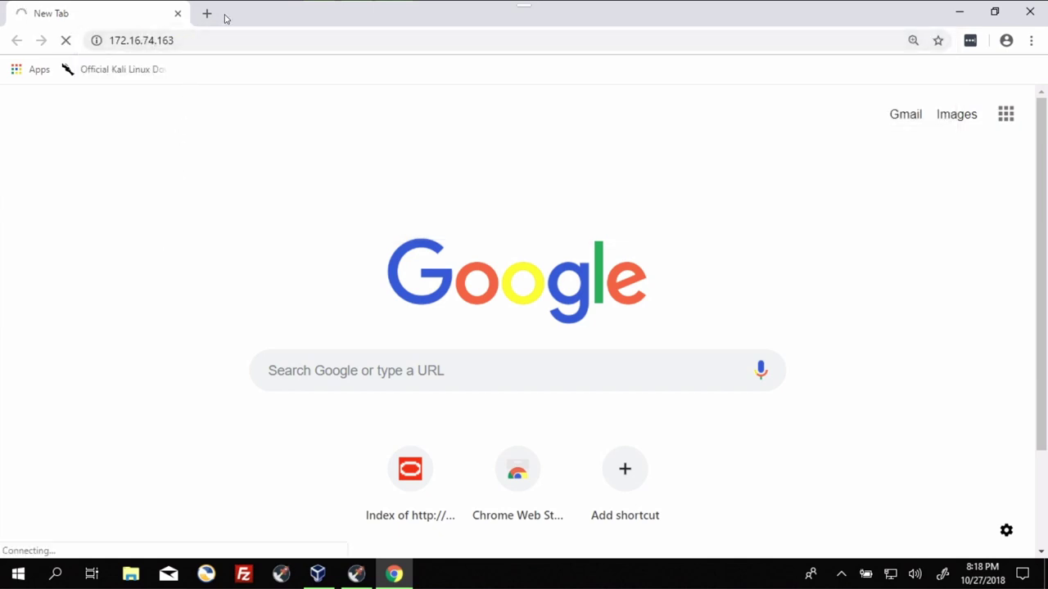
click(207, 15)
text(172.16.74.164)
key(Return)
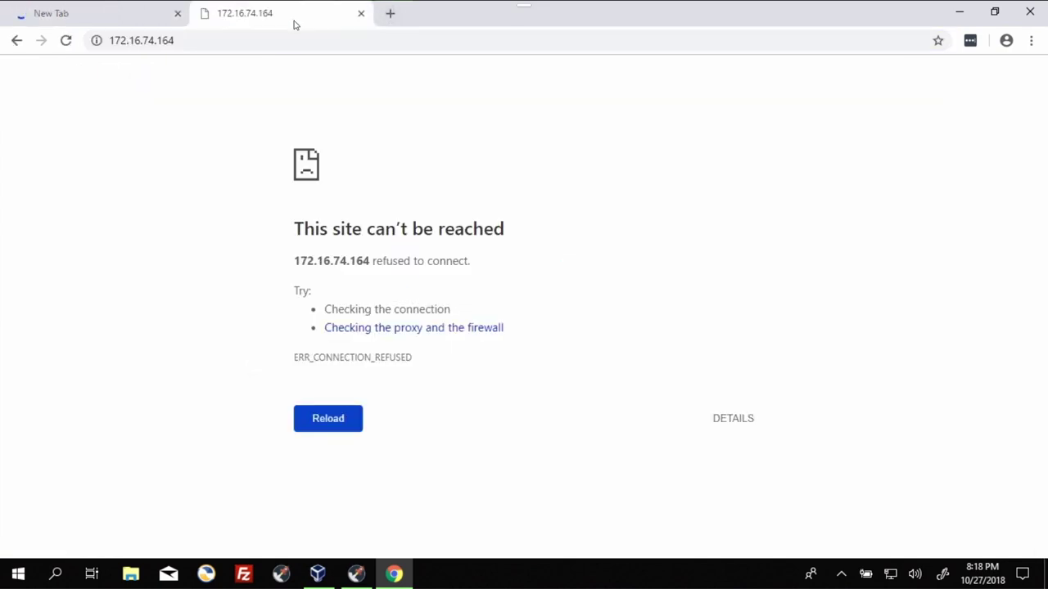
Step: Append port :9090 to both addresses and reload each tab
click(275, 40)
text(:9090)
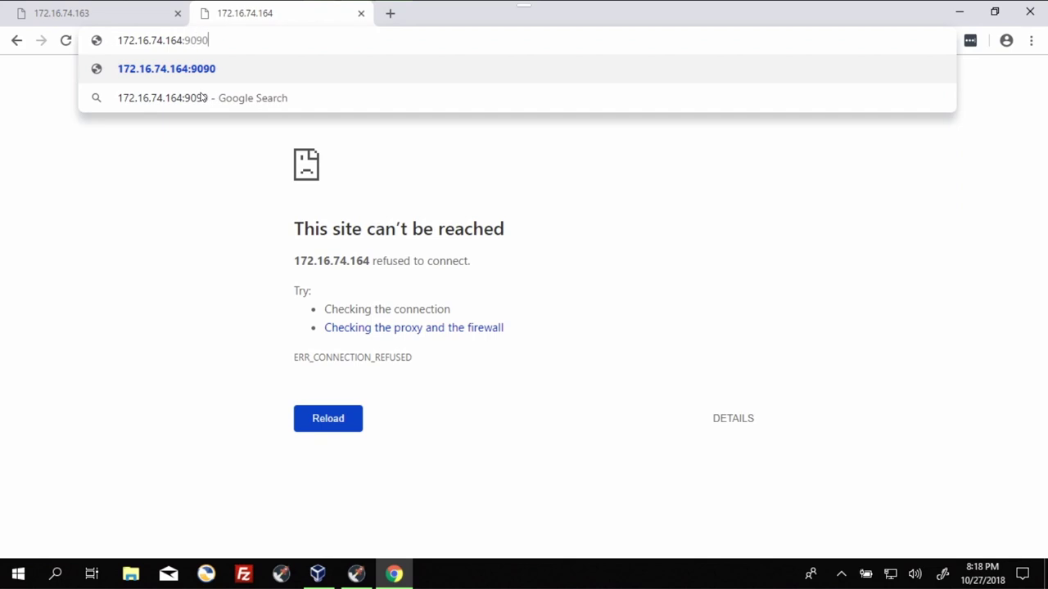
key(Return)
key(ctrl+shift+Tab)
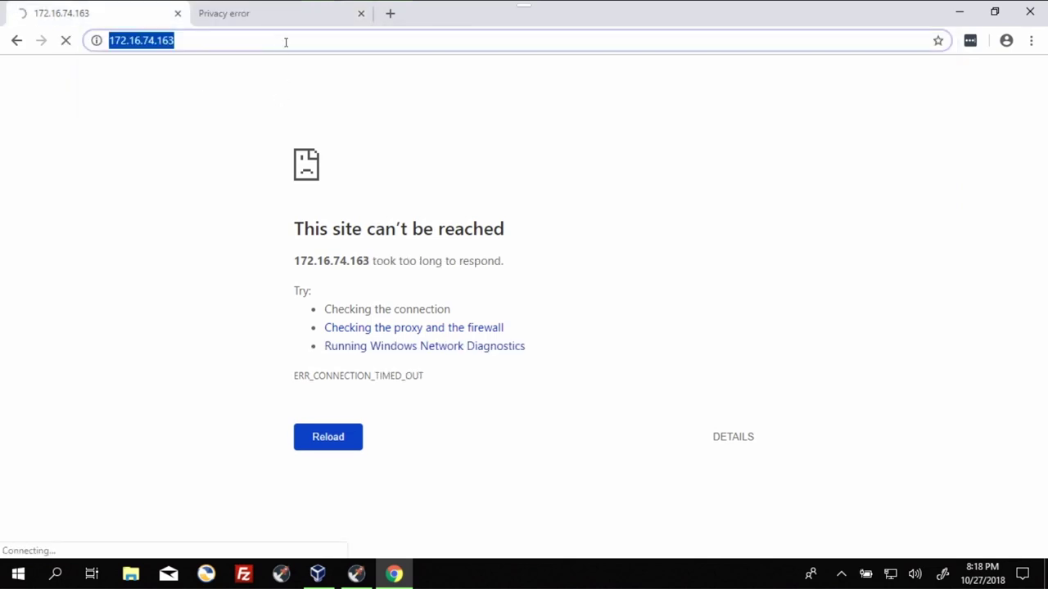
click(288, 39)
text(:9090)
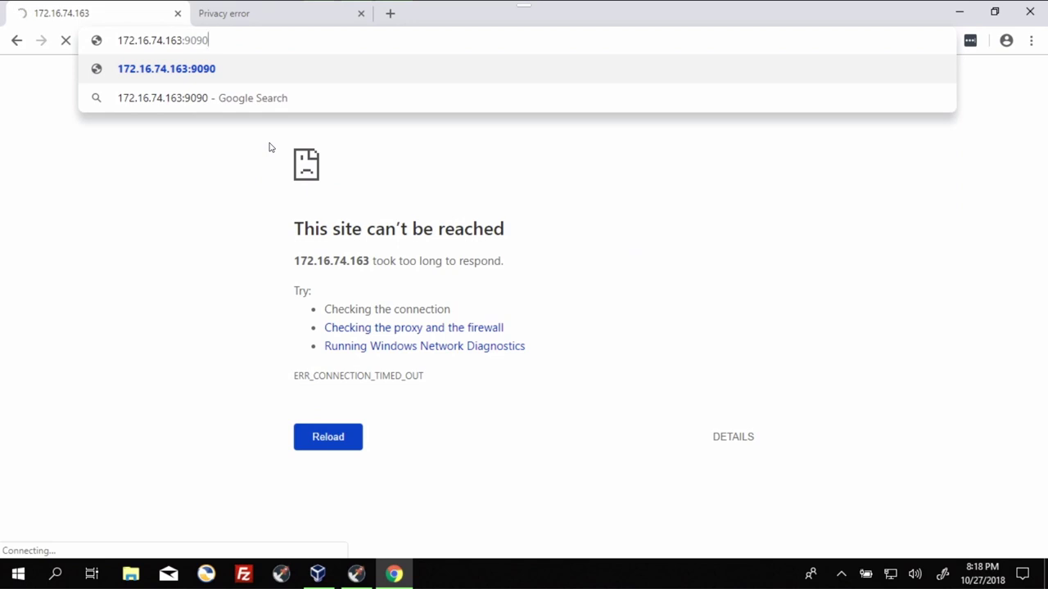
key(Return)
Step: Bypass the certificate warnings via Advanced > Proceed on both the .164 and .163 tabs
key(ctrl+Tab)
click(320, 434)
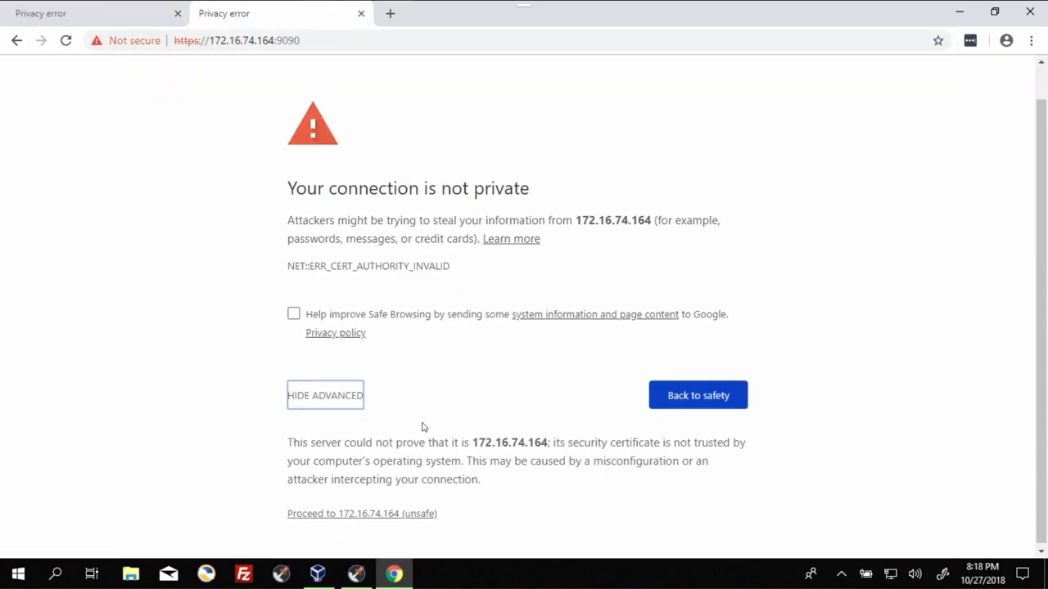
click(311, 514)
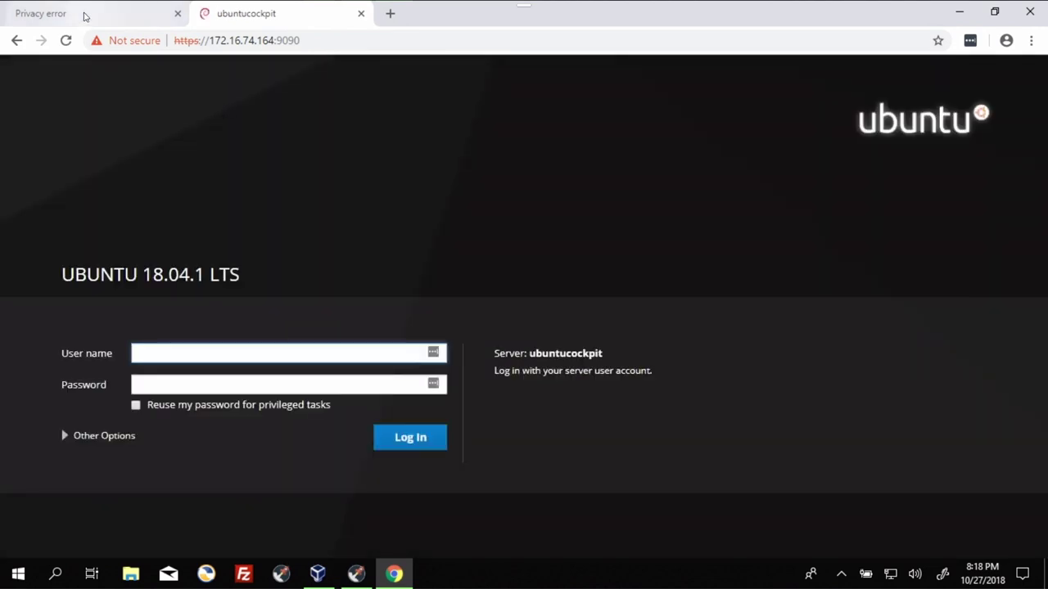
click(86, 14)
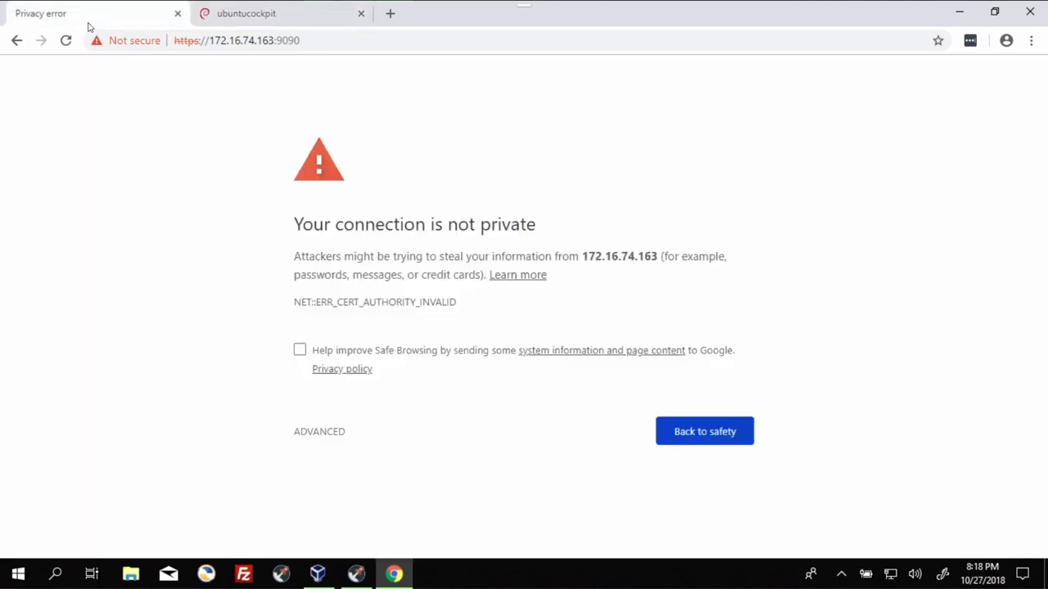
click(312, 434)
scroll(410, 466, down, 1)
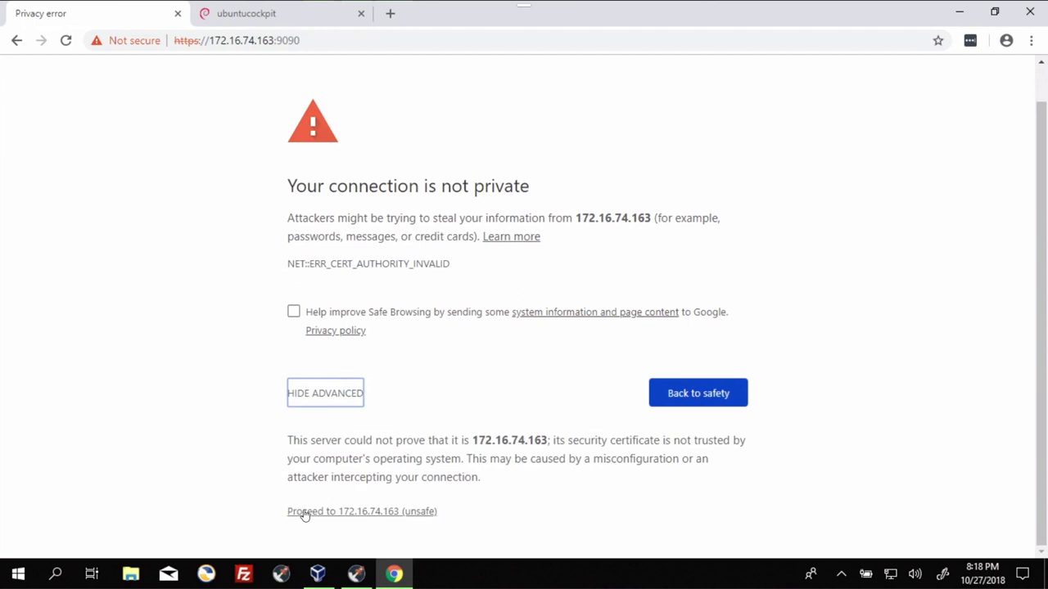
click(304, 513)
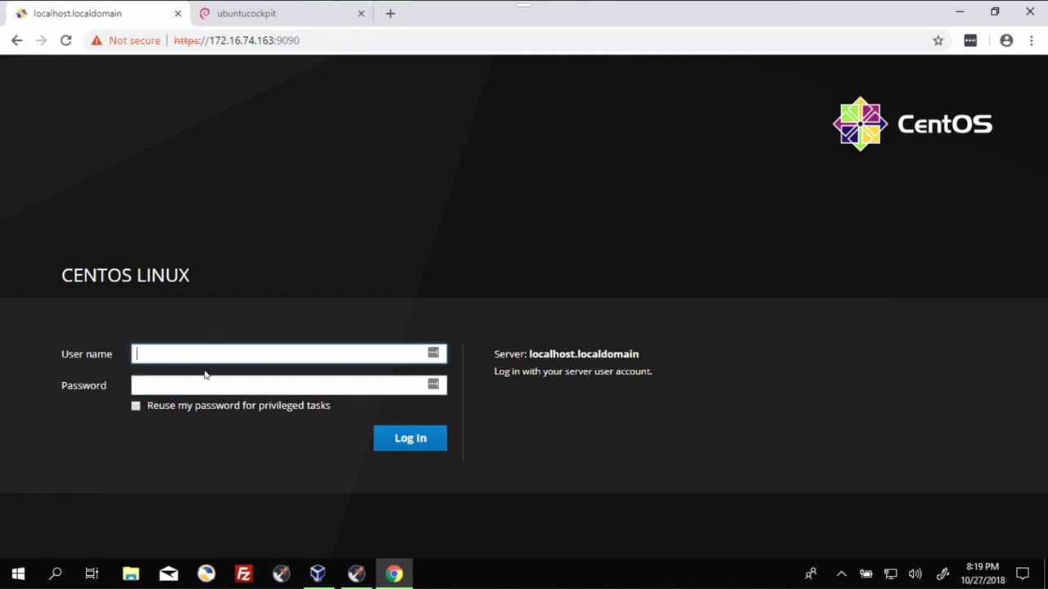
Step: Move to the Password field and tick 'Reuse my password for privileged tasks'
key(Tab)
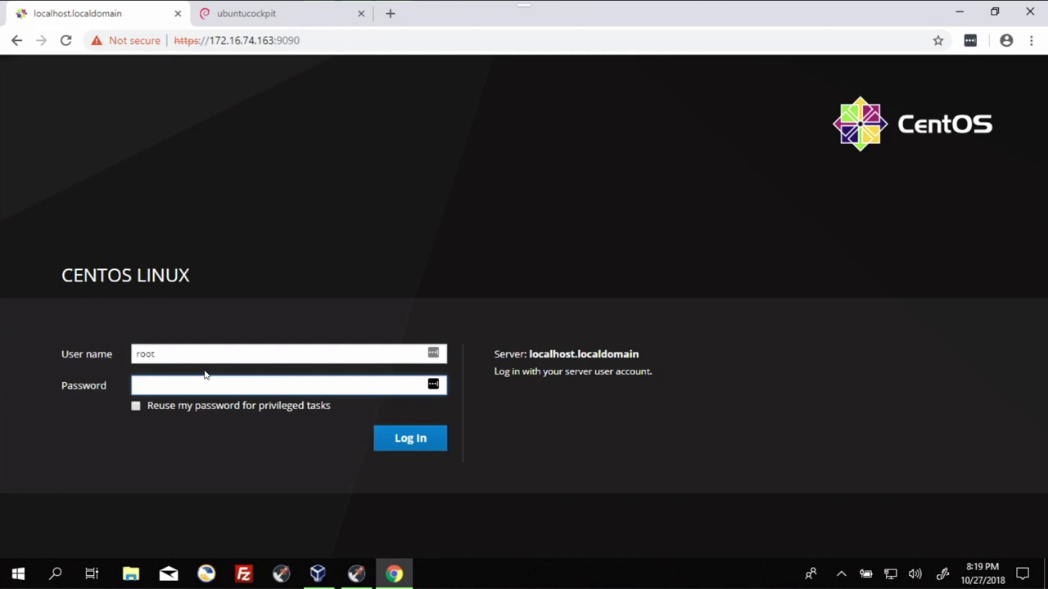
click(136, 406)
click(189, 386)
Step: Paste the password to log in, review the CentOS Linux 7 (Core) overview, and briefly visit Terminal
key(ctrl+v)
key(Return)
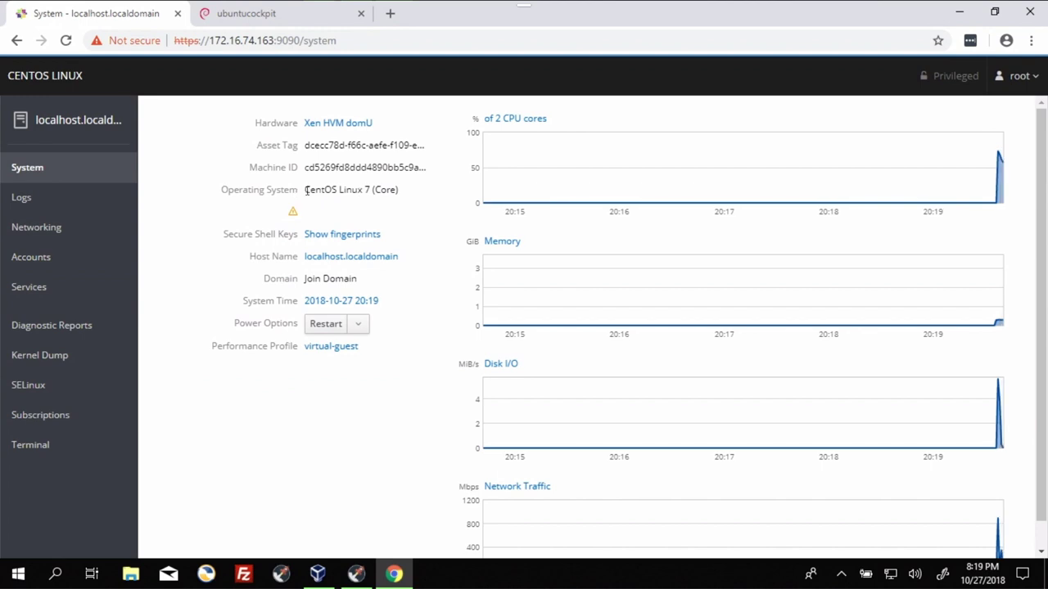
drag(306, 190, 404, 194)
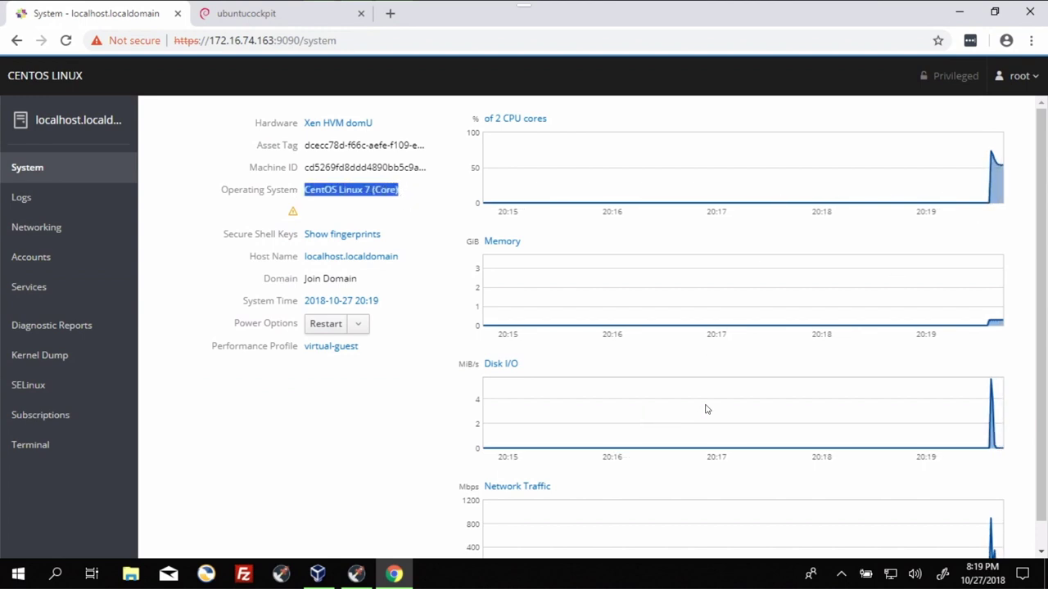
scroll(707, 409, down, 1)
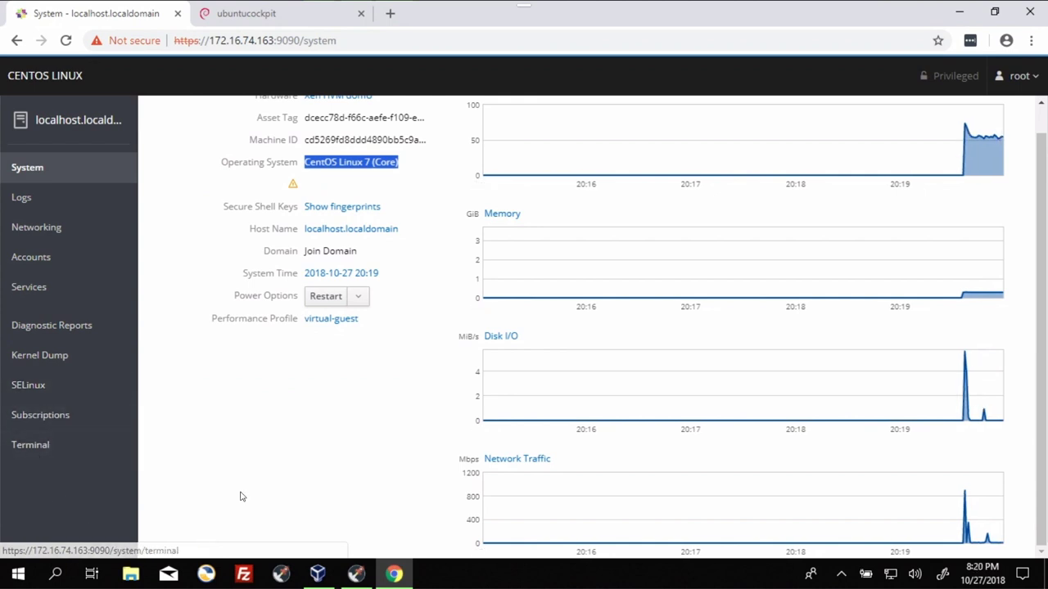
click(27, 449)
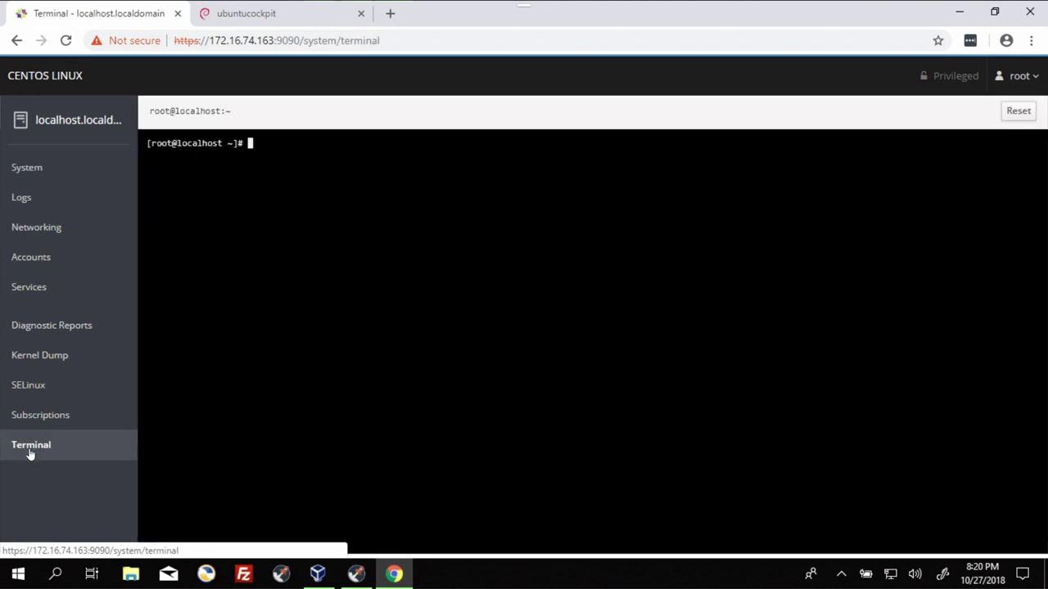
click(27, 167)
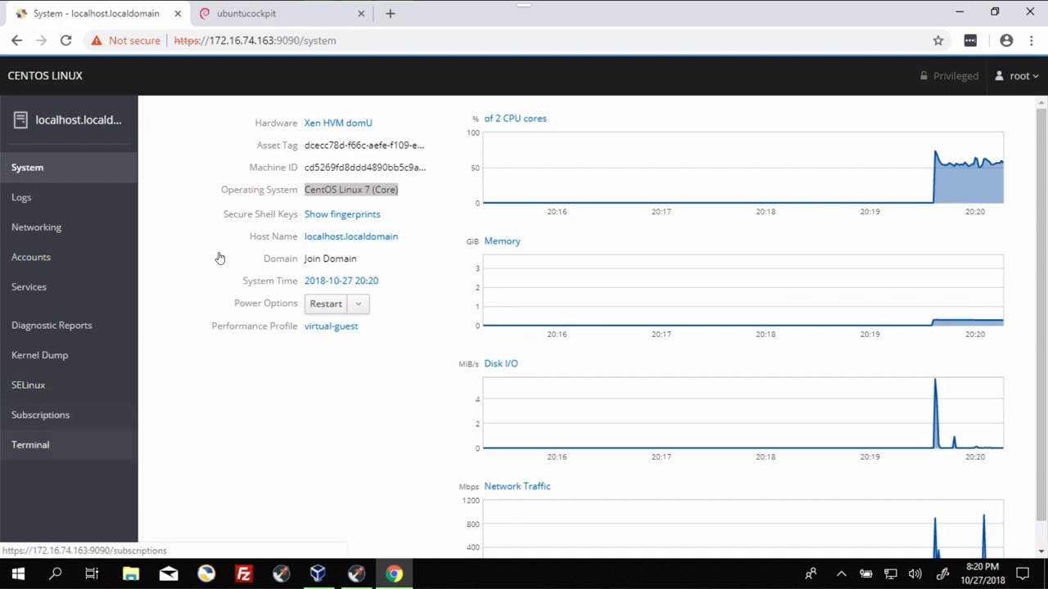
Step: On the ubuntucockpit tab, enter the user name and password, reuse it for privileged tasks, and log in
click(246, 16)
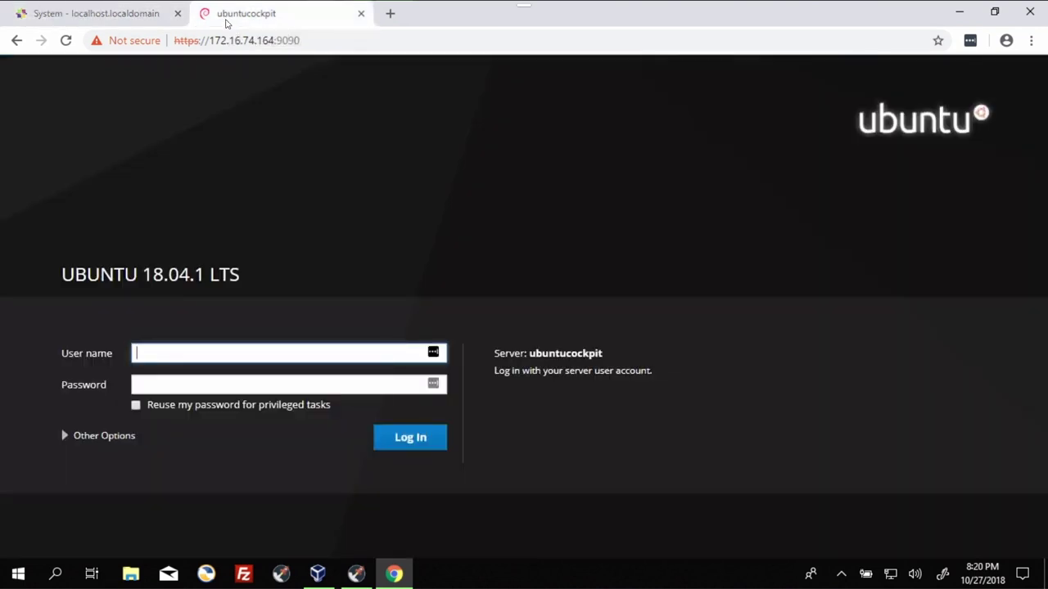
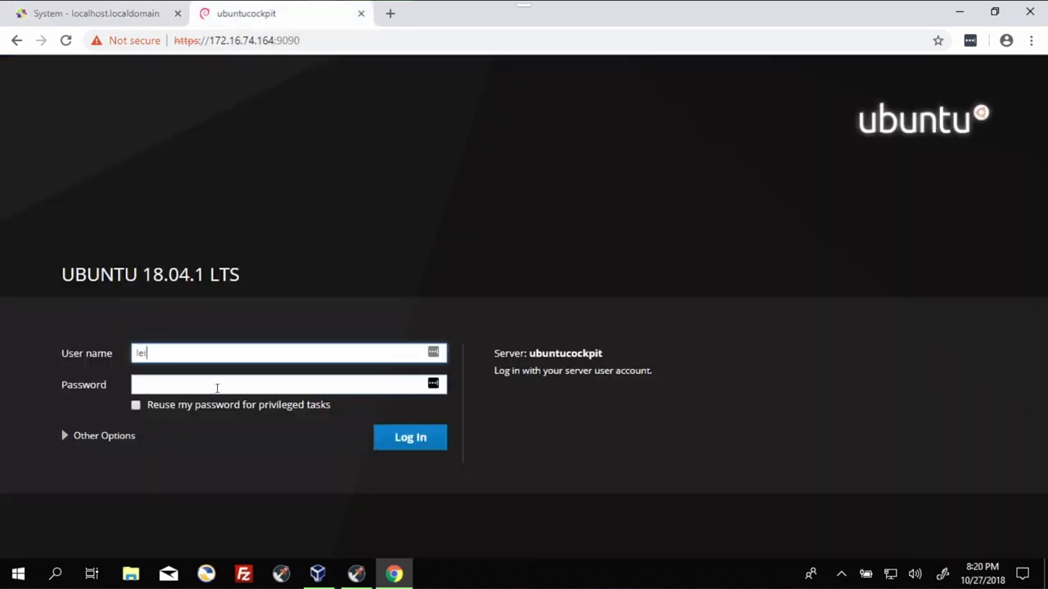
key(Tab)
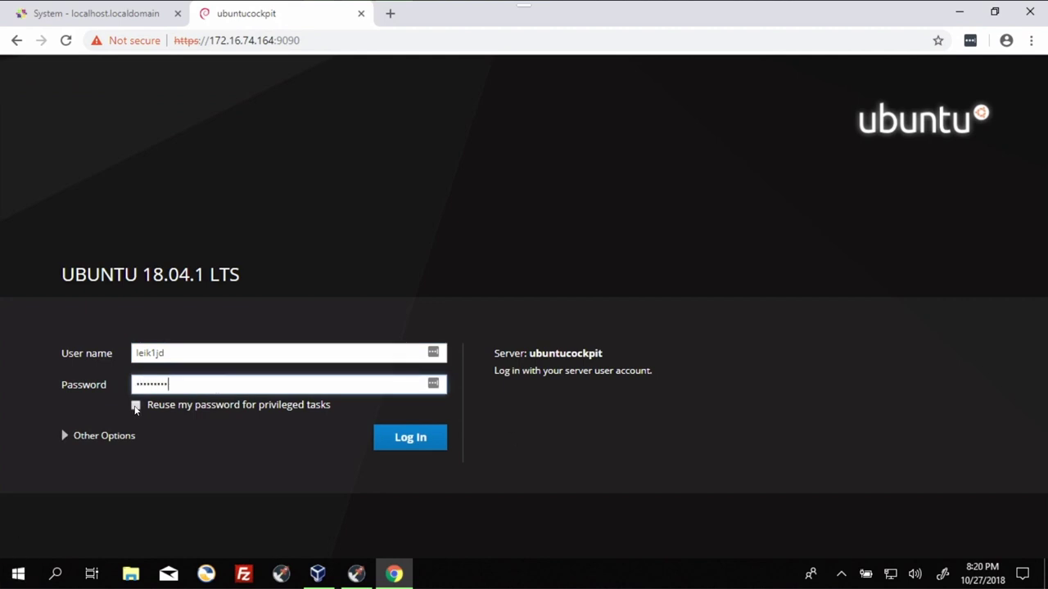
click(136, 406)
click(412, 445)
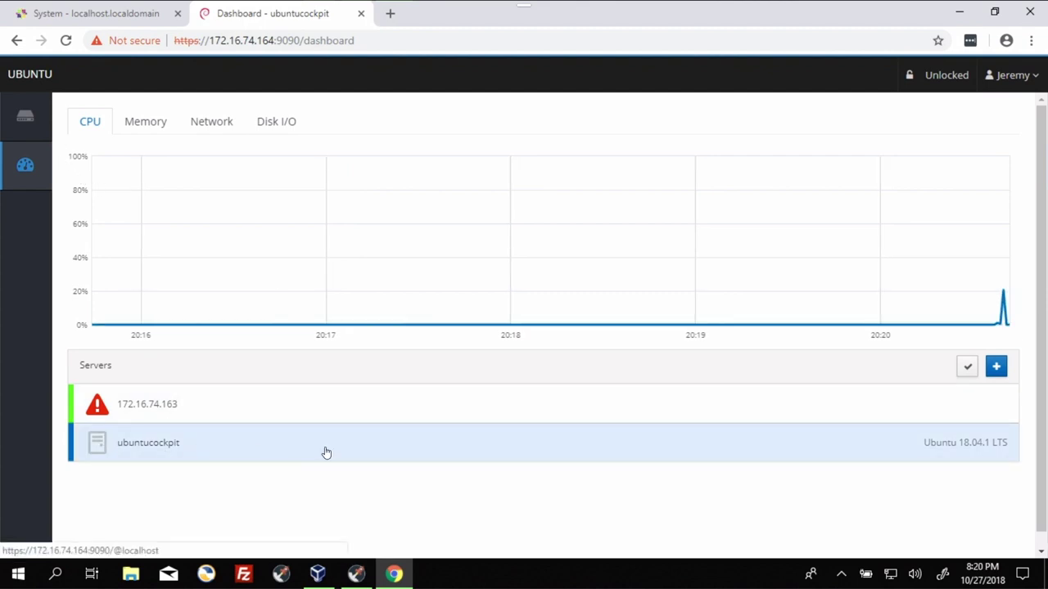
Step: Open 172.16.74.163 from the dashboard, reconnect, and log in with the root password
mouse_move(25, 465)
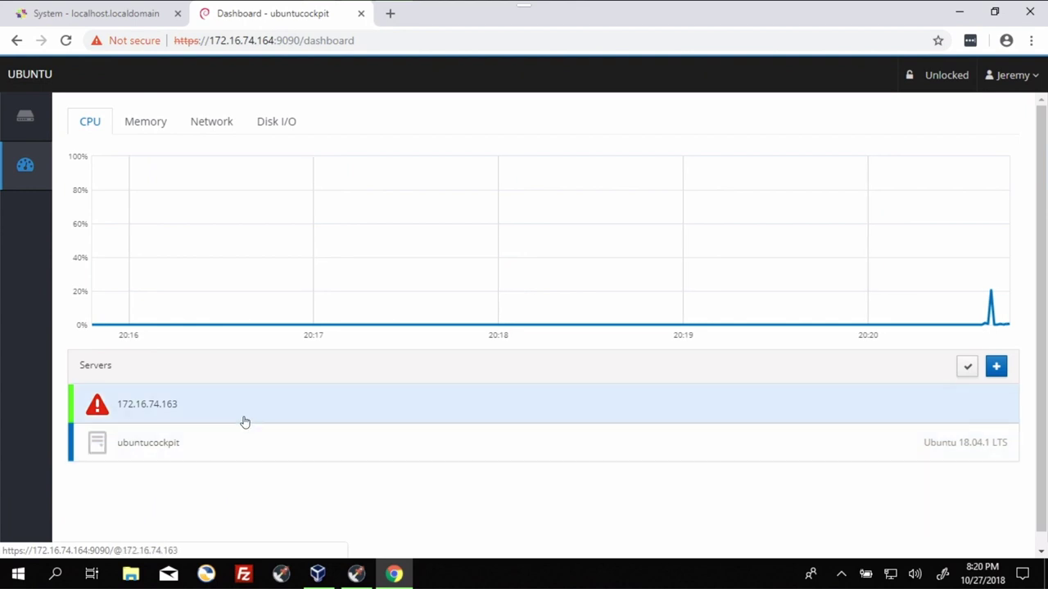
click(247, 414)
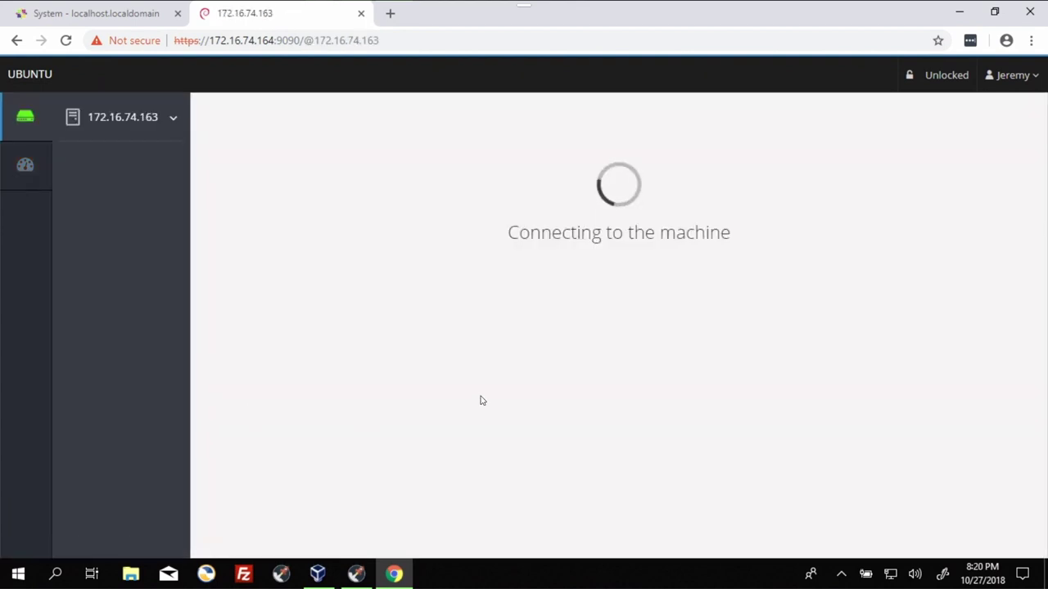
click(567, 294)
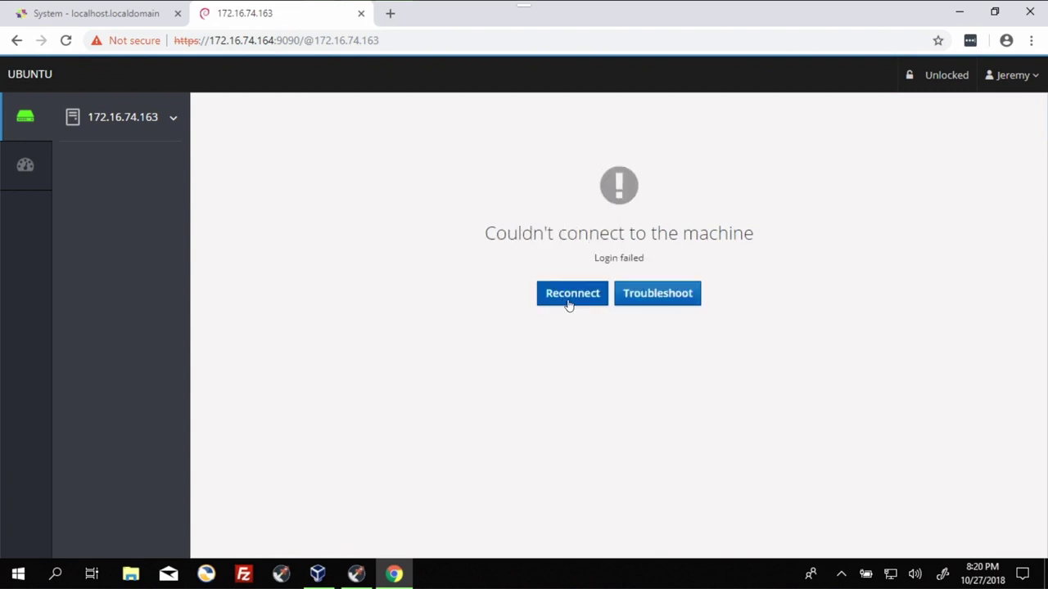
click(669, 301)
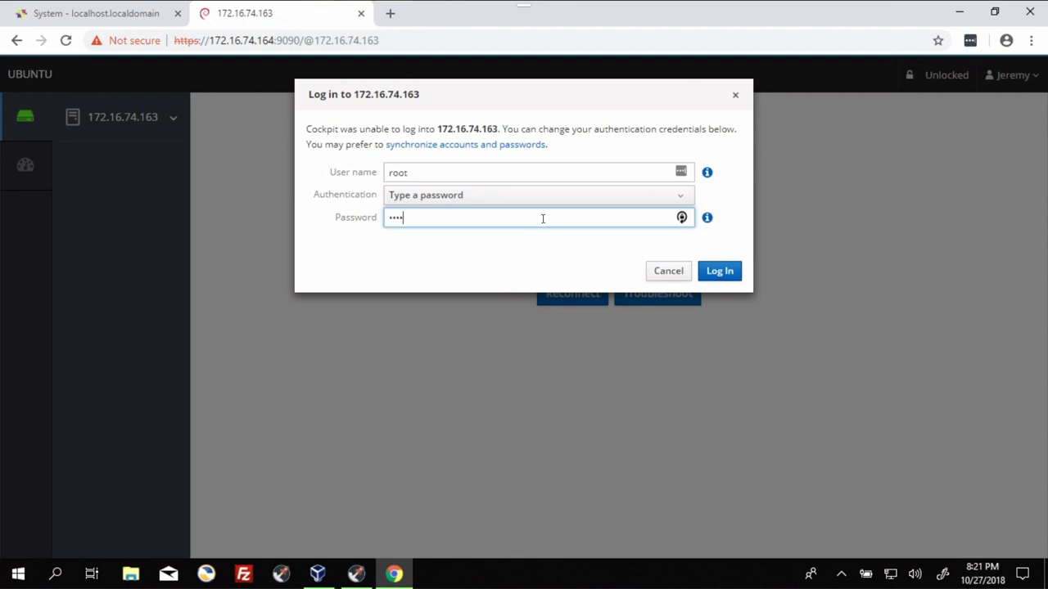
text(•••••••••••)
click(724, 274)
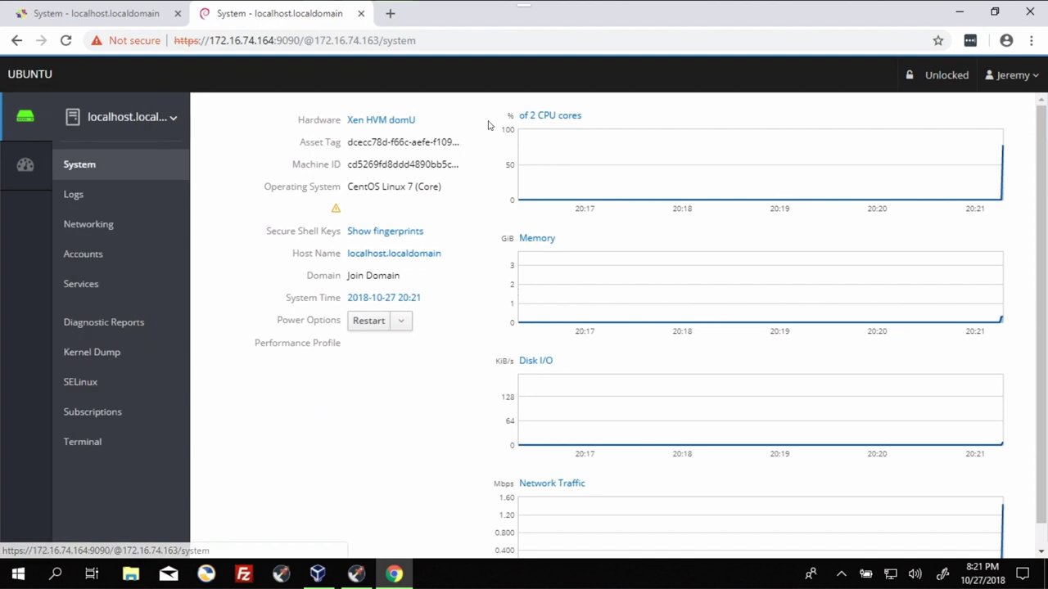
Step: Compare the host address and CentOS OS name against the CentOS machine's own Cockpit tab
double_click(275, 40)
drag(267, 40, 280, 39)
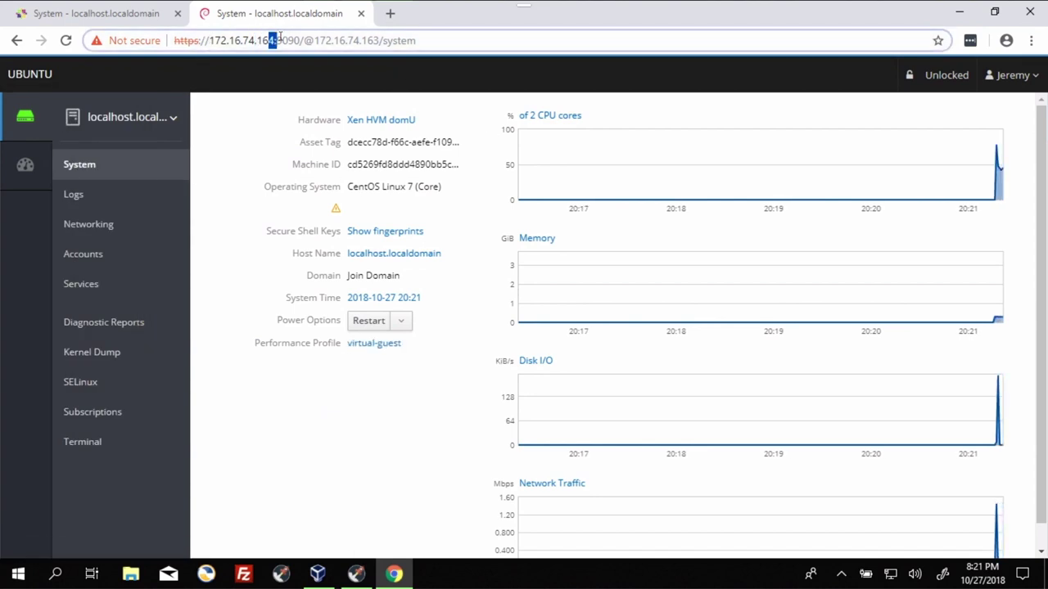
click(281, 40)
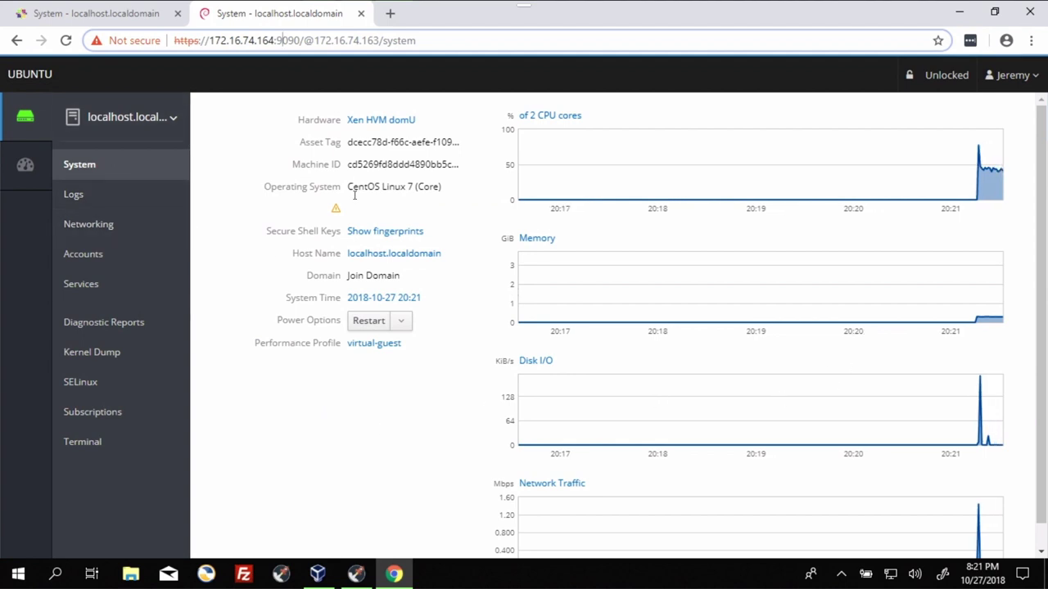
drag(347, 186, 450, 195)
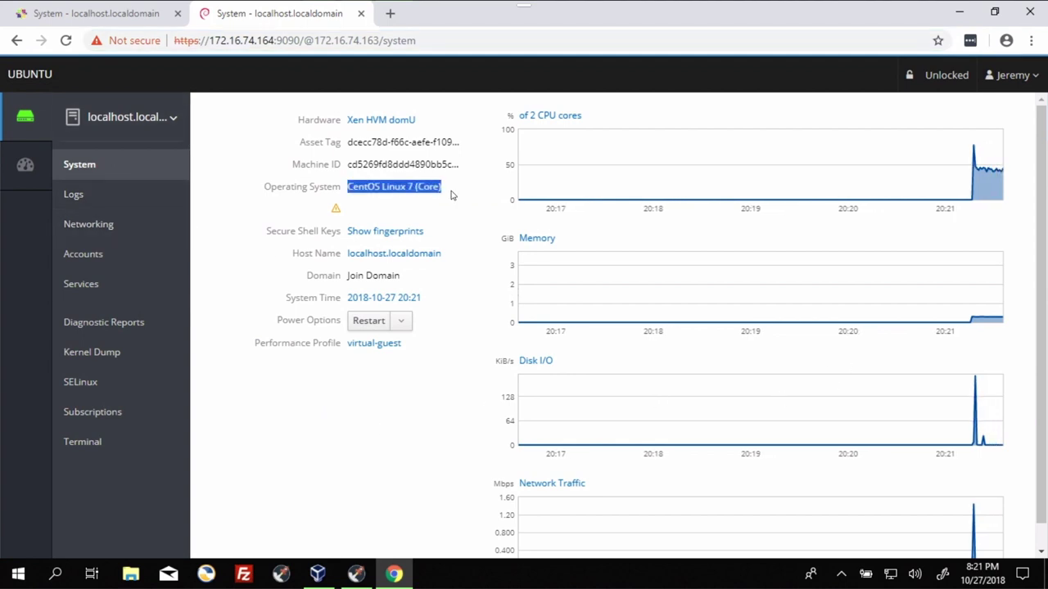
click(108, 12)
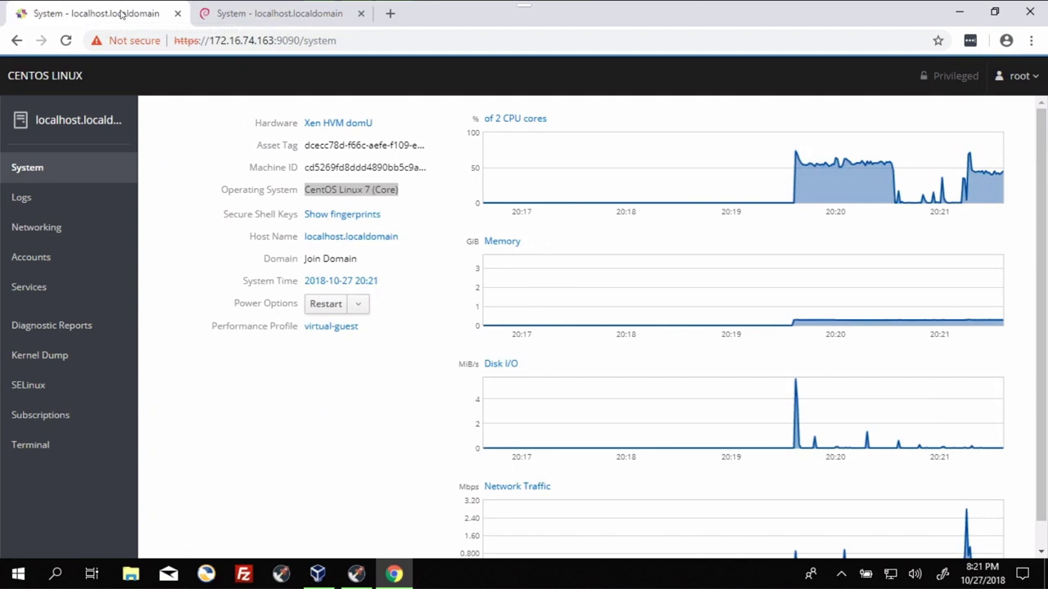
Step: Back in the Ubuntu Cockpit, pick ubuntucockpit from the managed hosts list
click(248, 16)
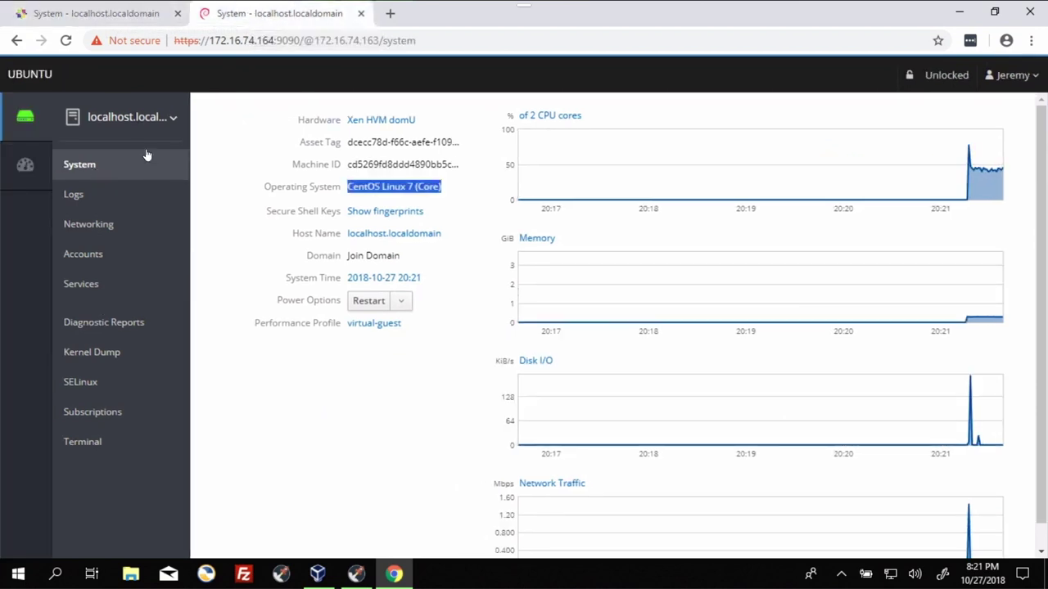
click(172, 119)
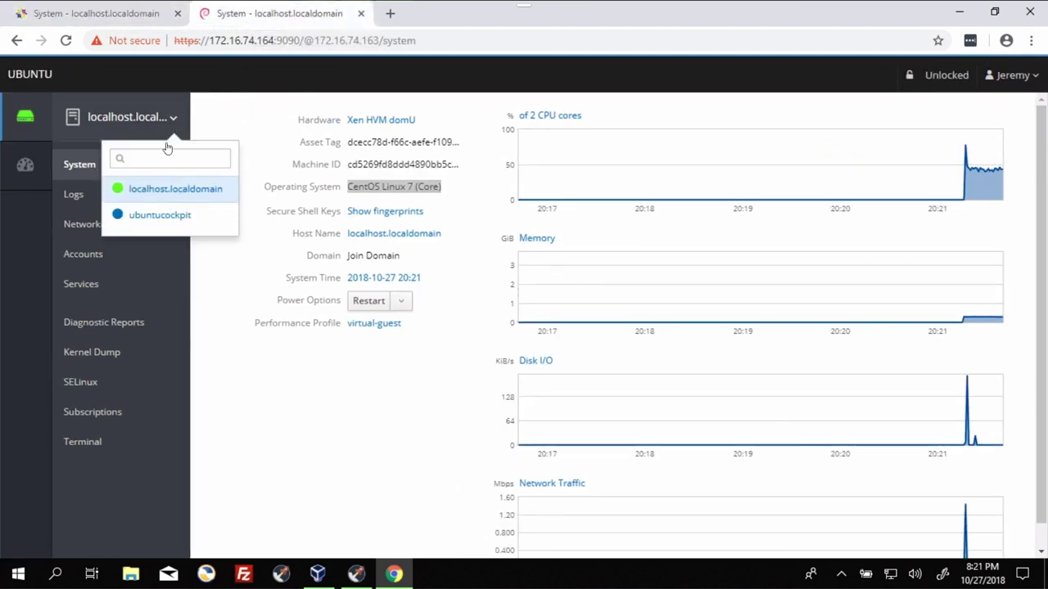
click(159, 216)
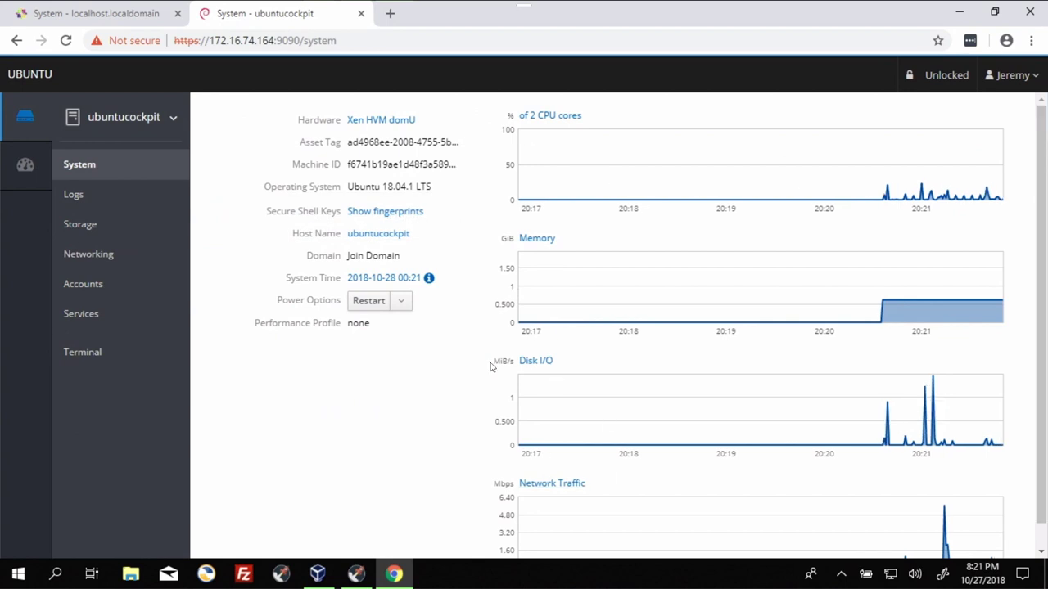
Step: Scroll the ubuntucockpit System page, then show the Dashboard with both servers' CPU graphs
scroll(785, 306, down, 1)
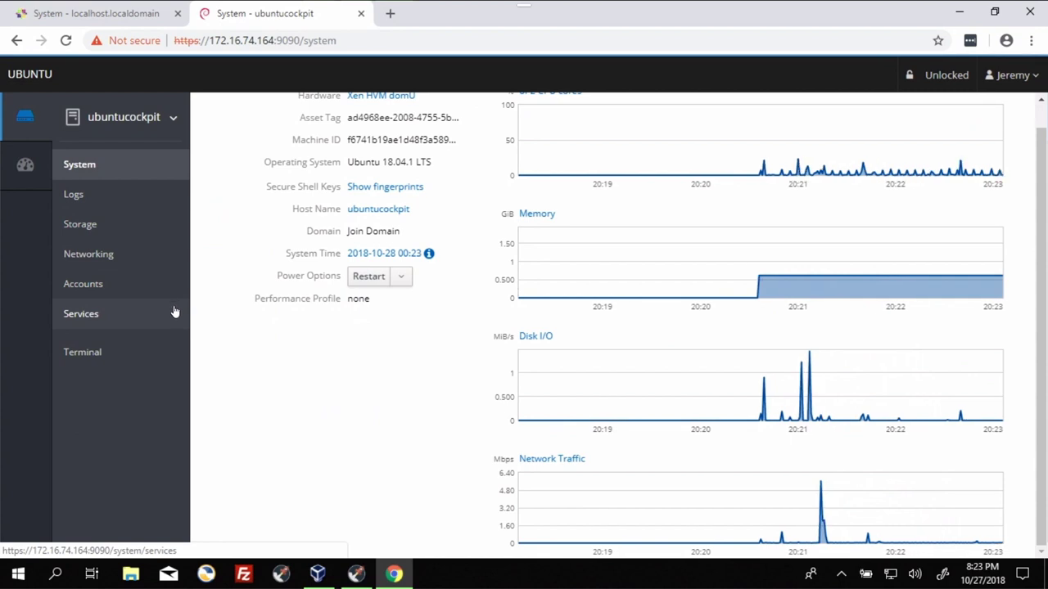
click(23, 165)
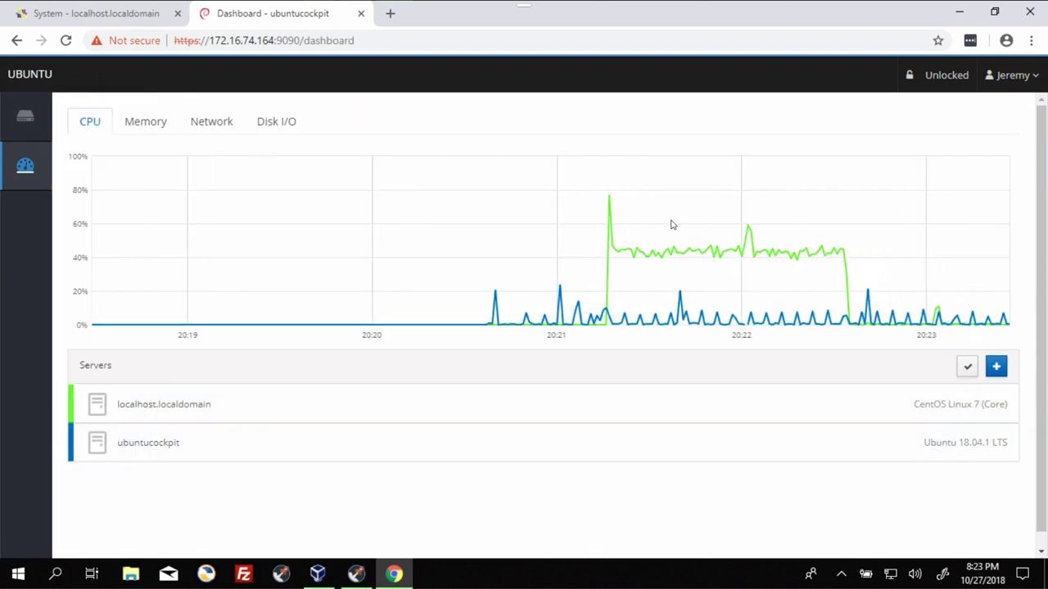
Step: Graph Memory, then Network, then Disk I/O for both servers on the Dashboard
click(141, 125)
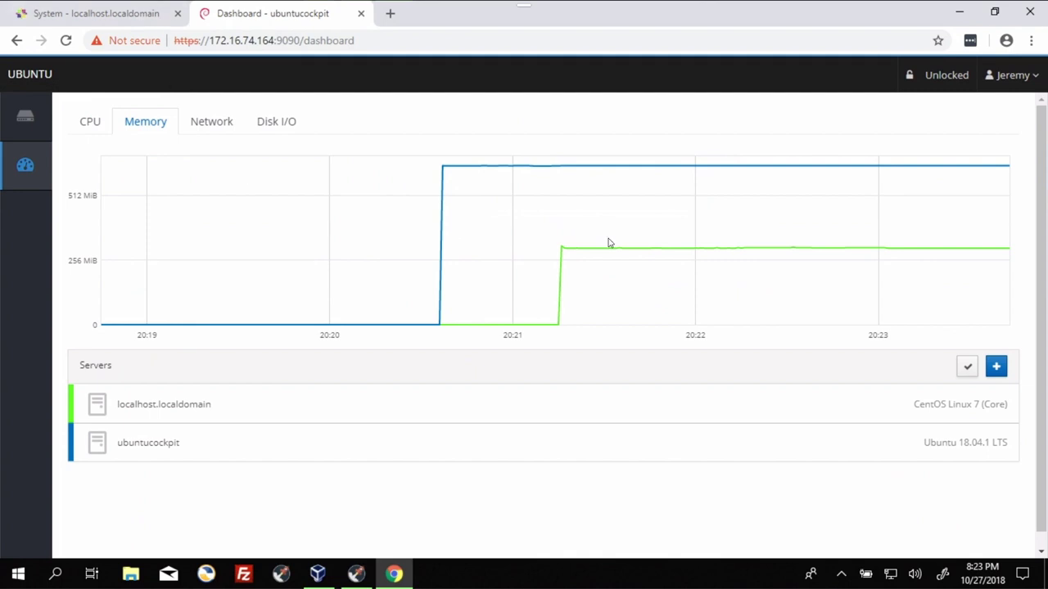
click(200, 125)
click(272, 123)
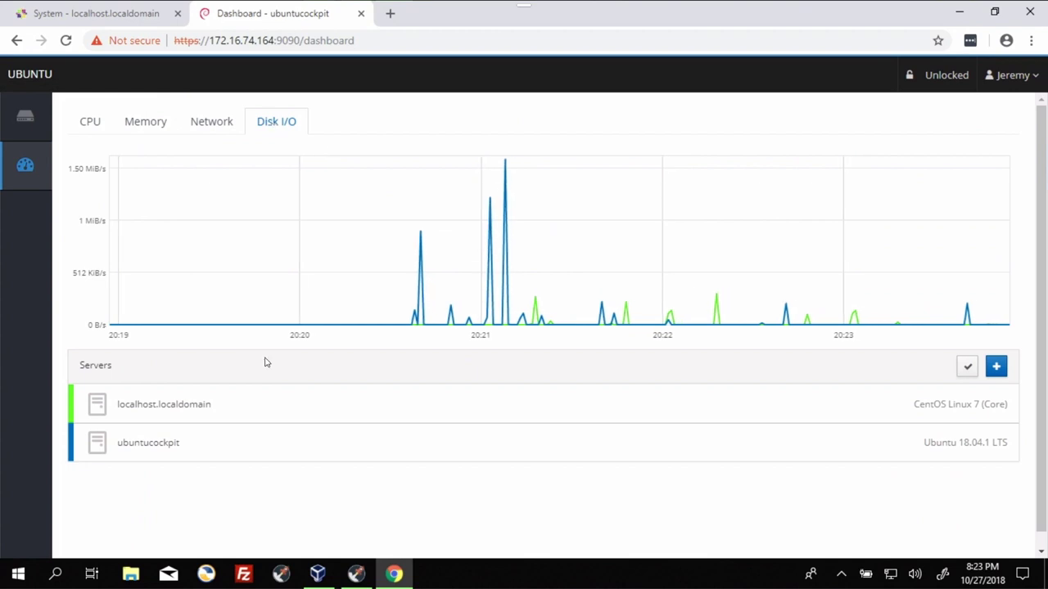
scroll(573, 318, down, 1)
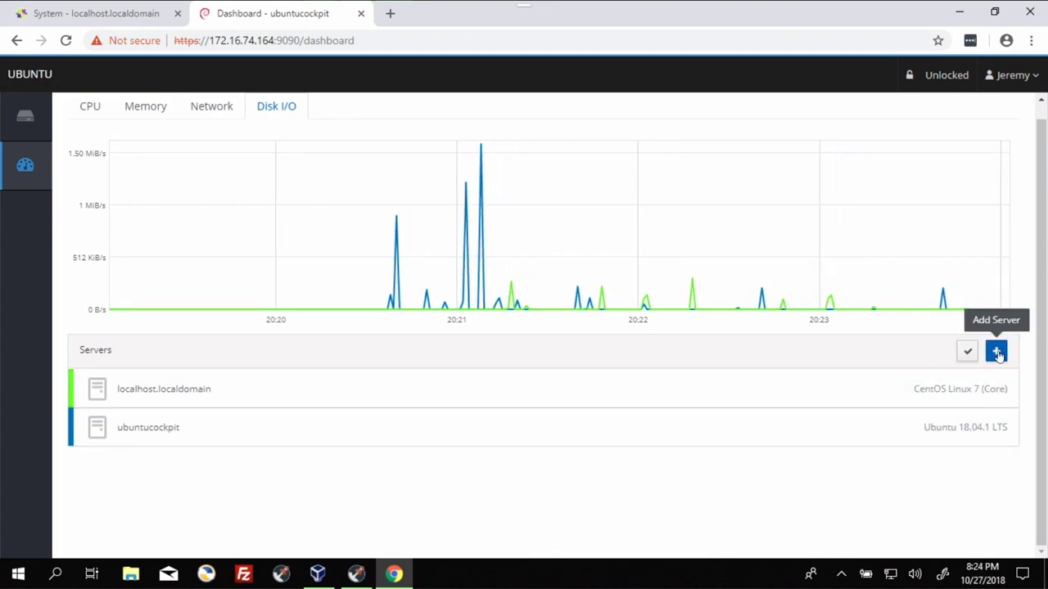
mouse_move(20, 168)
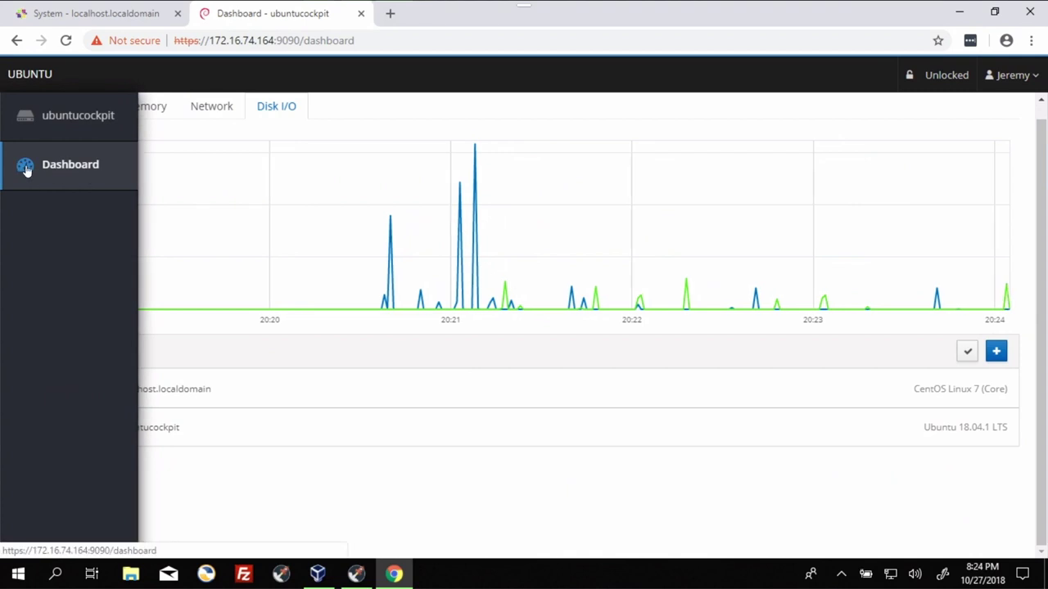
click(996, 351)
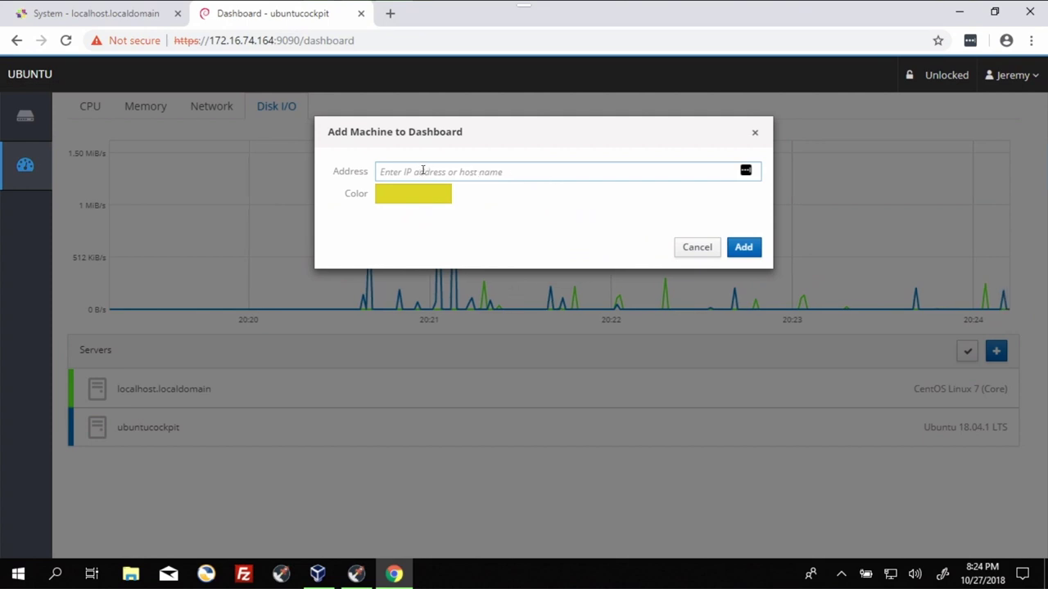
click(466, 172)
click(405, 201)
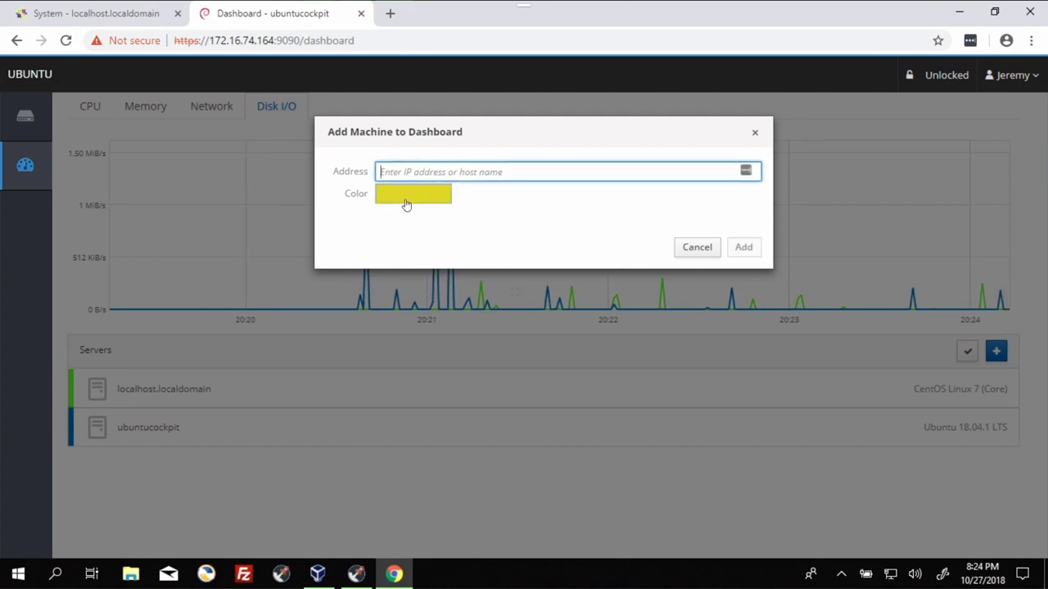
click(615, 228)
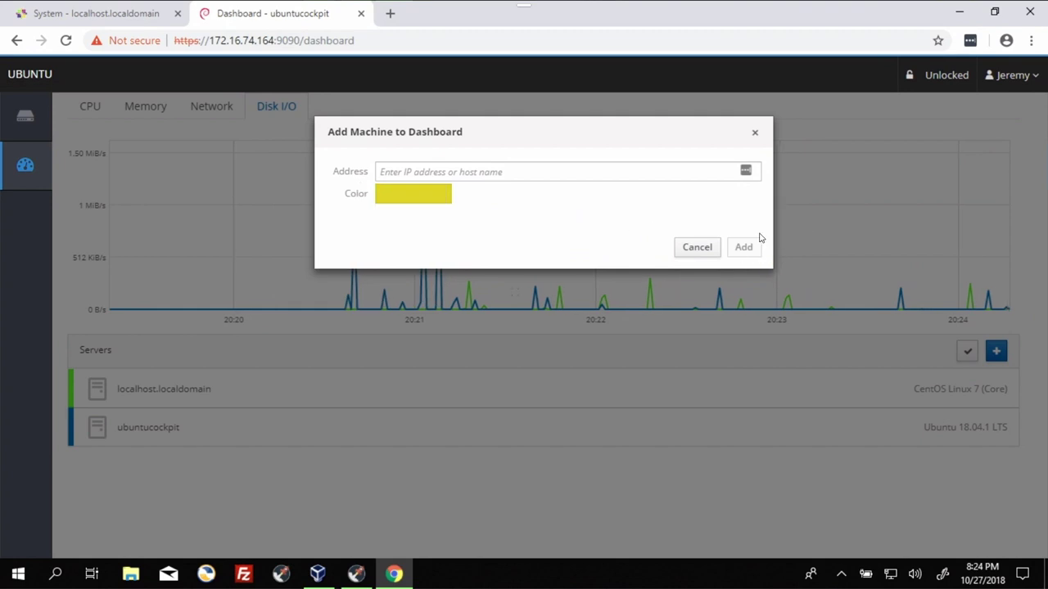
click(694, 249)
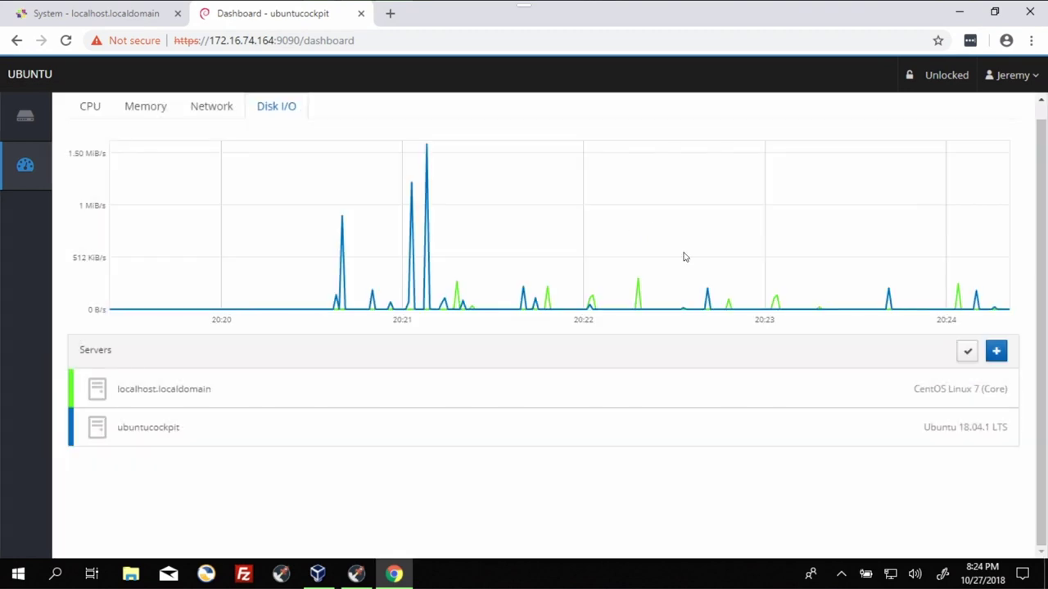